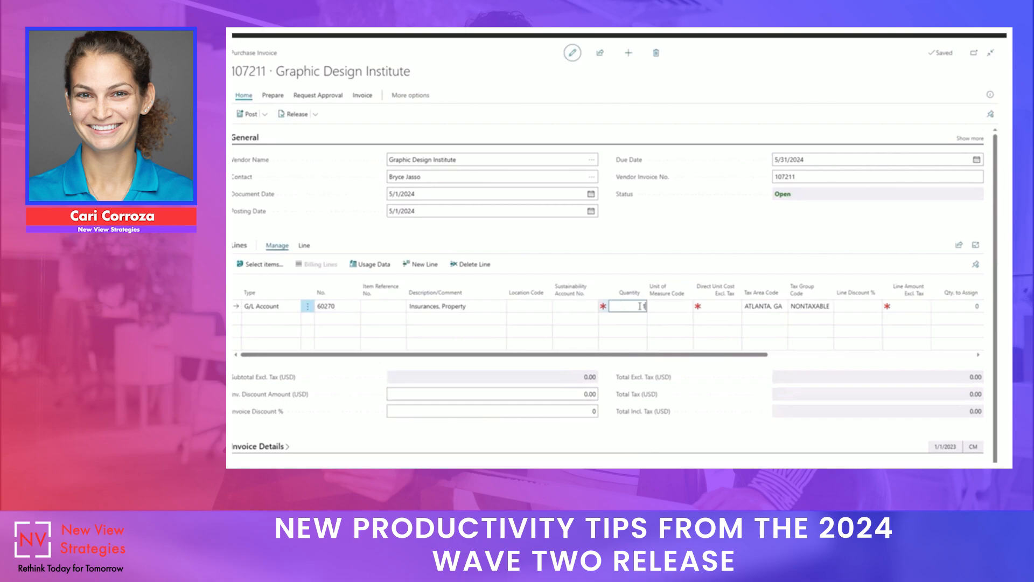
Step: Enter a quantity of 1 and a direct unit cost of 1000 on the Insurances, Property invoice line
type("1")
key("Tab")
left_click(710, 305)
type("1000")
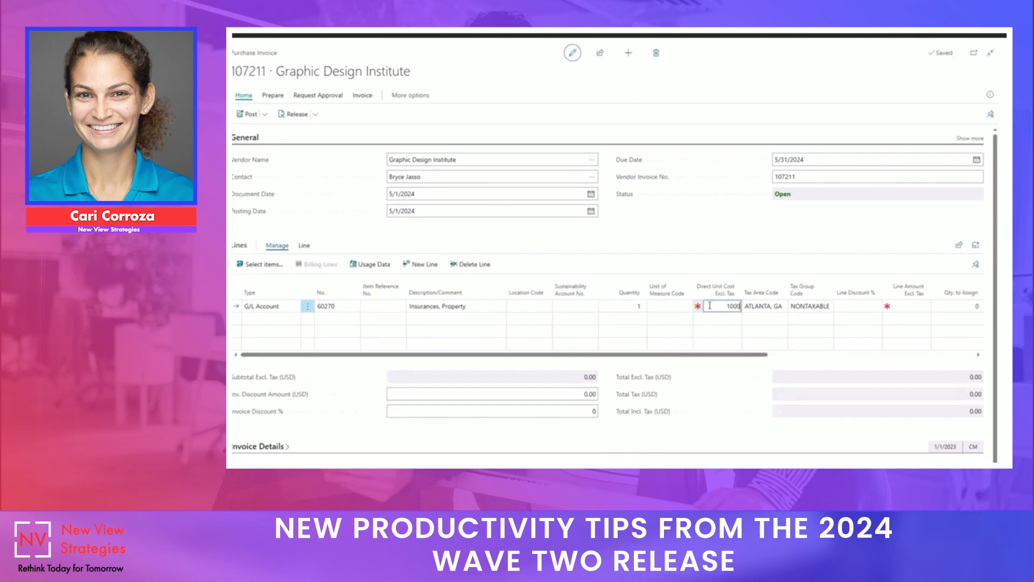
key("Tab")
left_click(695, 213)
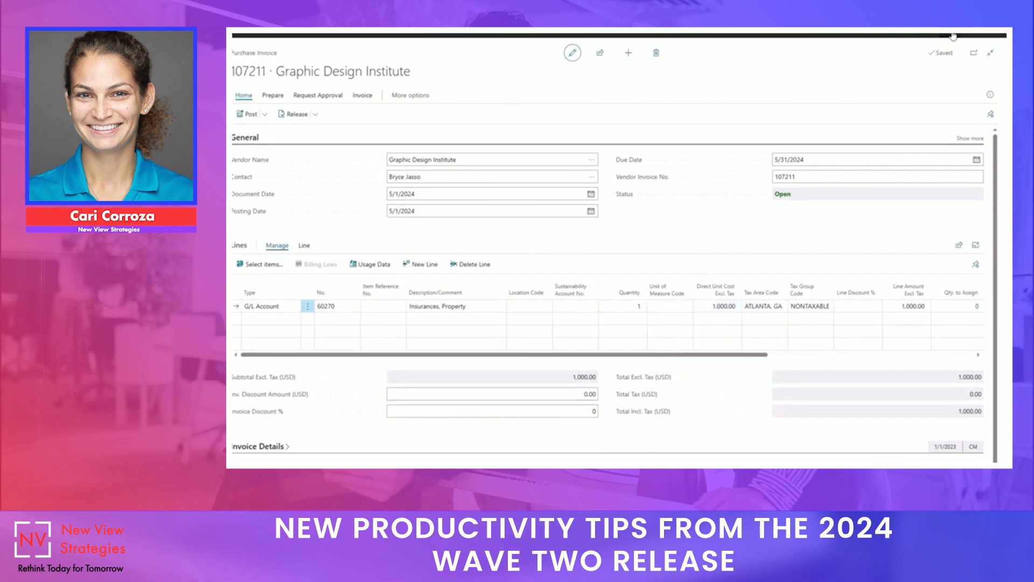
Step: Find and open Purchases & Payables Setup, and enable Default G/L Account Quantity
key("alt+q")
type("purch & ")
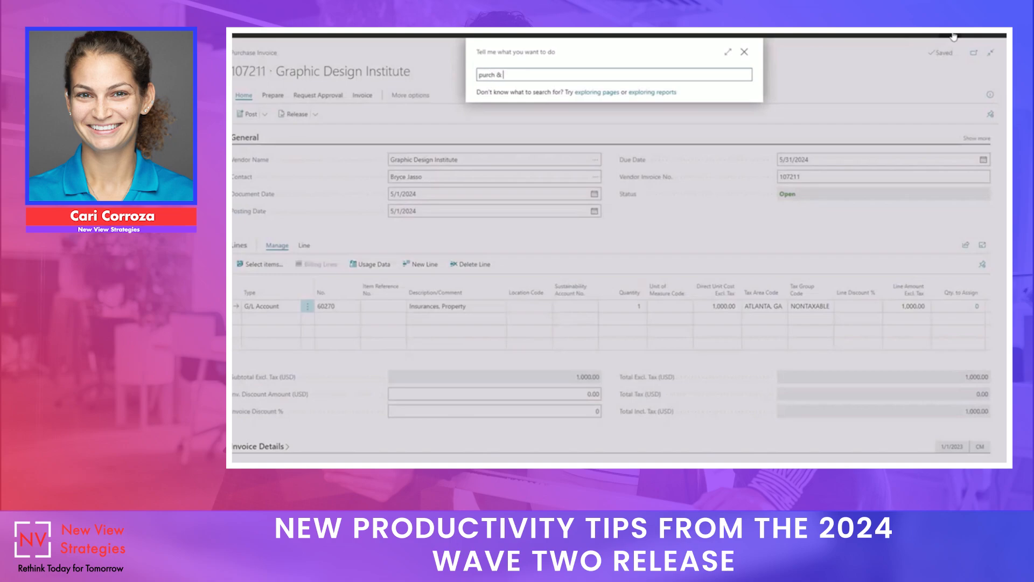
type("pay")
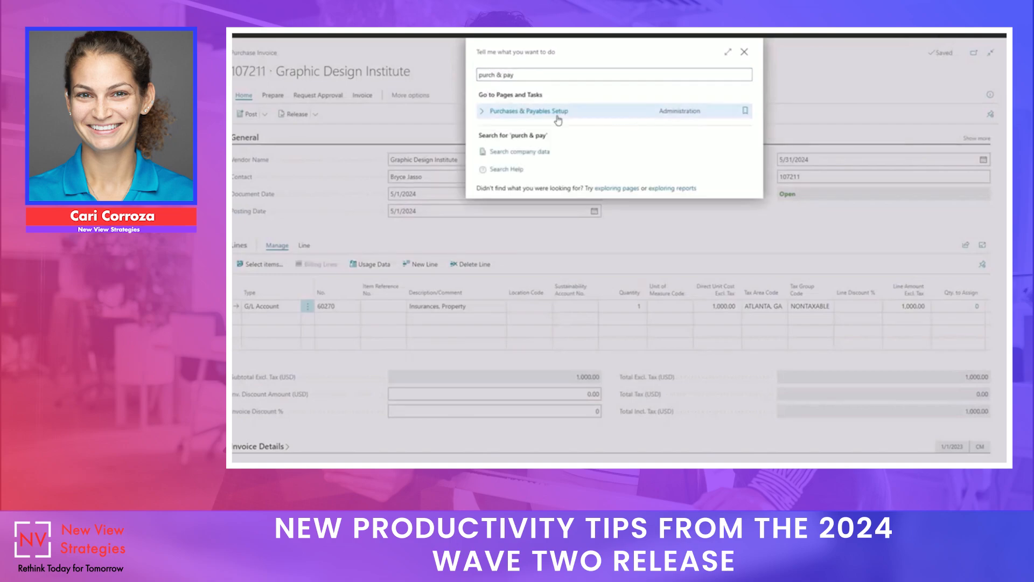
left_click(558, 120)
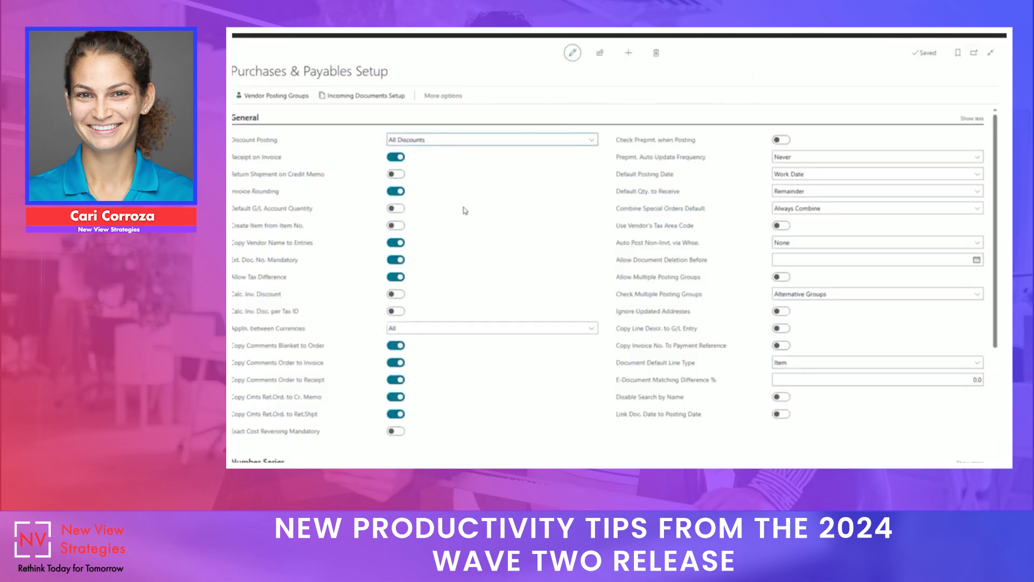
mouse_move(290, 218)
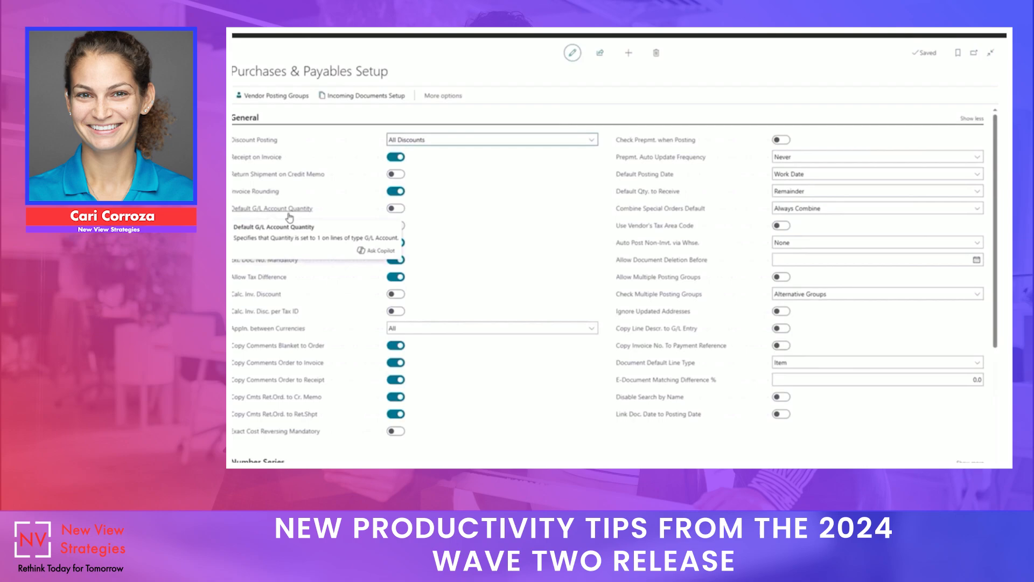
left_click(396, 208)
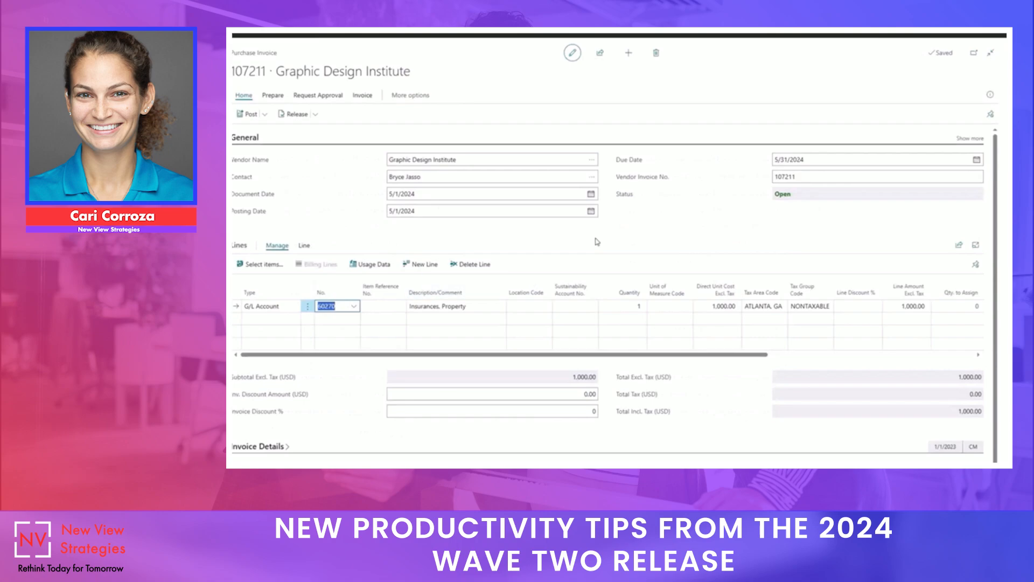
Step: Add a second purchase invoice line for G/L account 60170 Insurances, Rental with a direct unit cost of 500
left_click(353, 320)
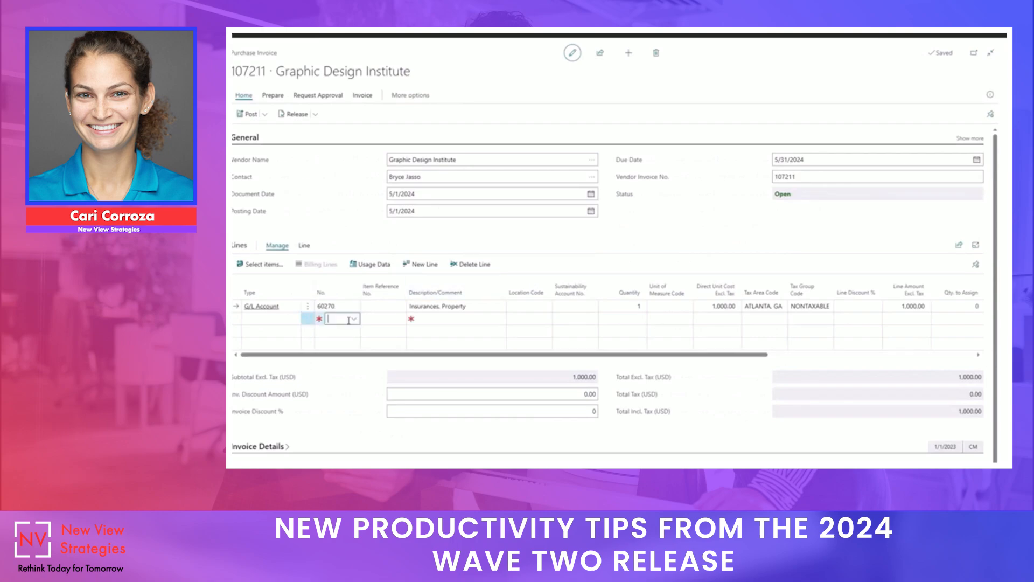
type("insur")
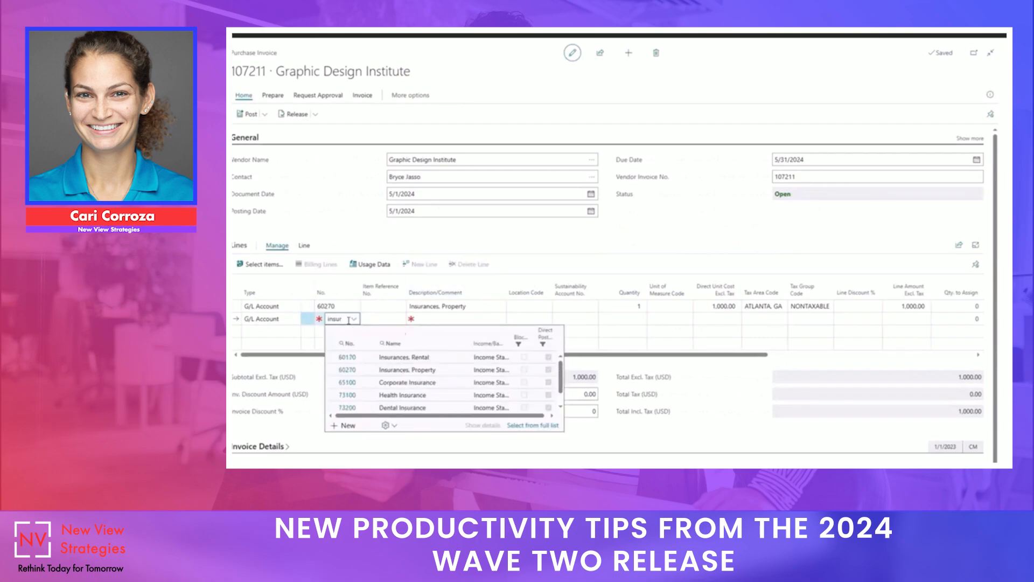
left_click(533, 358)
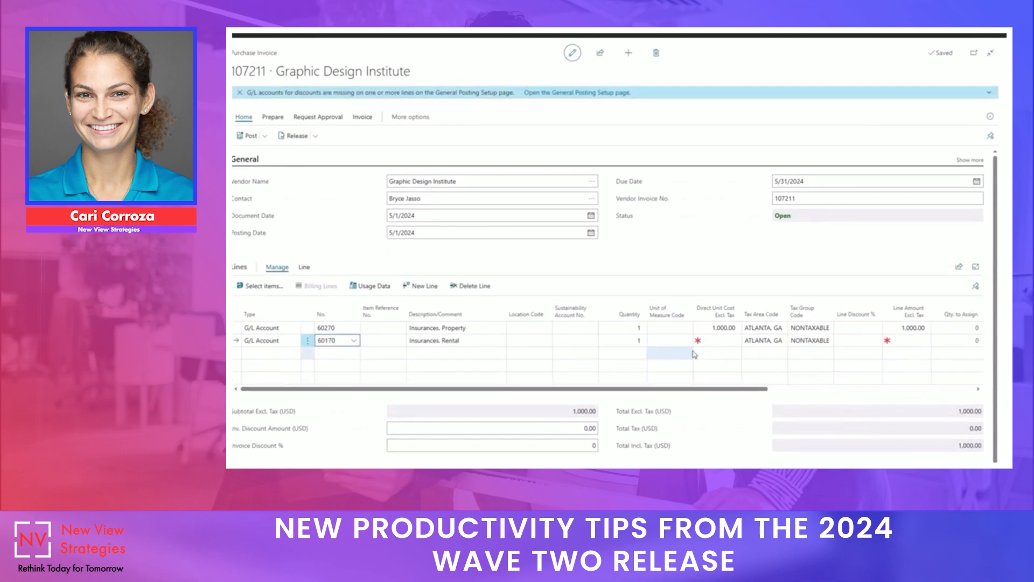
left_click(722, 341)
type("500")
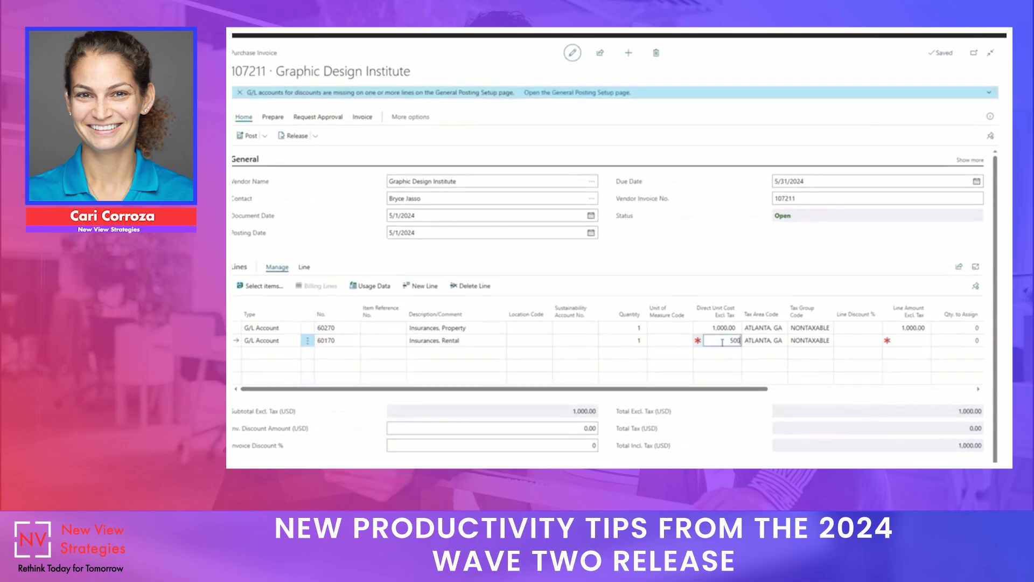
left_click(681, 261)
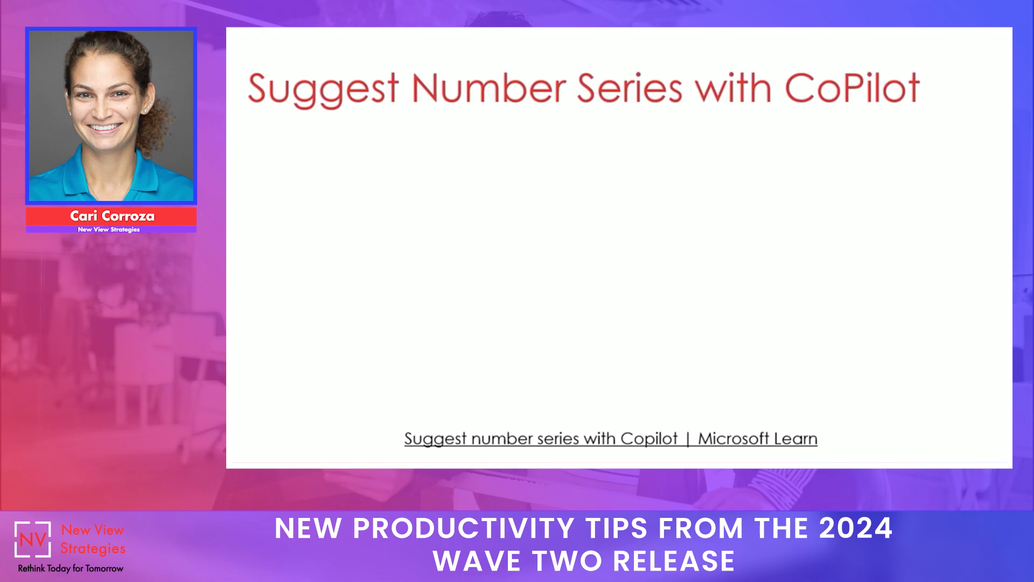
Step: Switch to the No. Series list and enter the Copilot generation prompt "Please create number series for reminders"
key("alt+Tab")
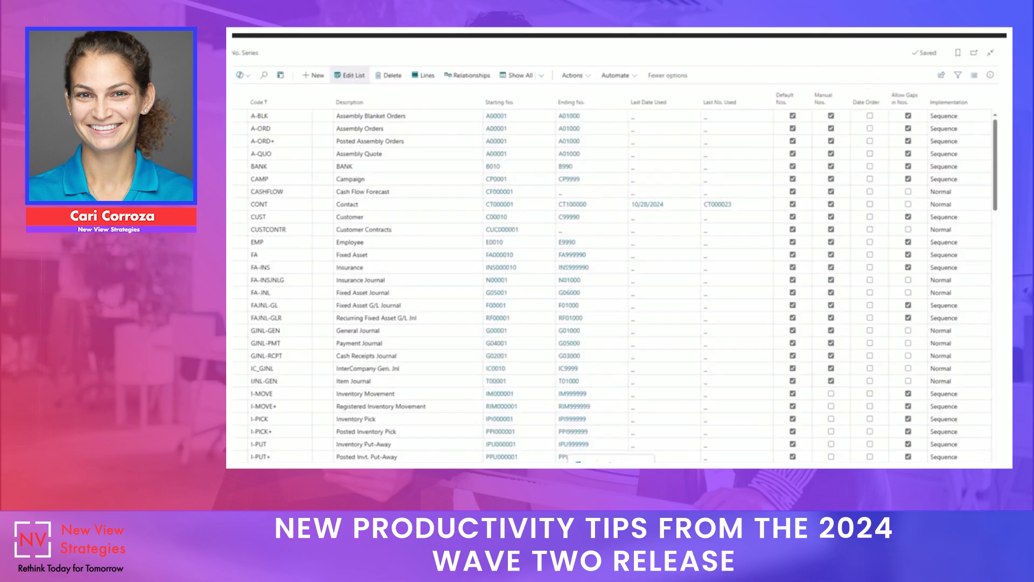
left_click(240, 75)
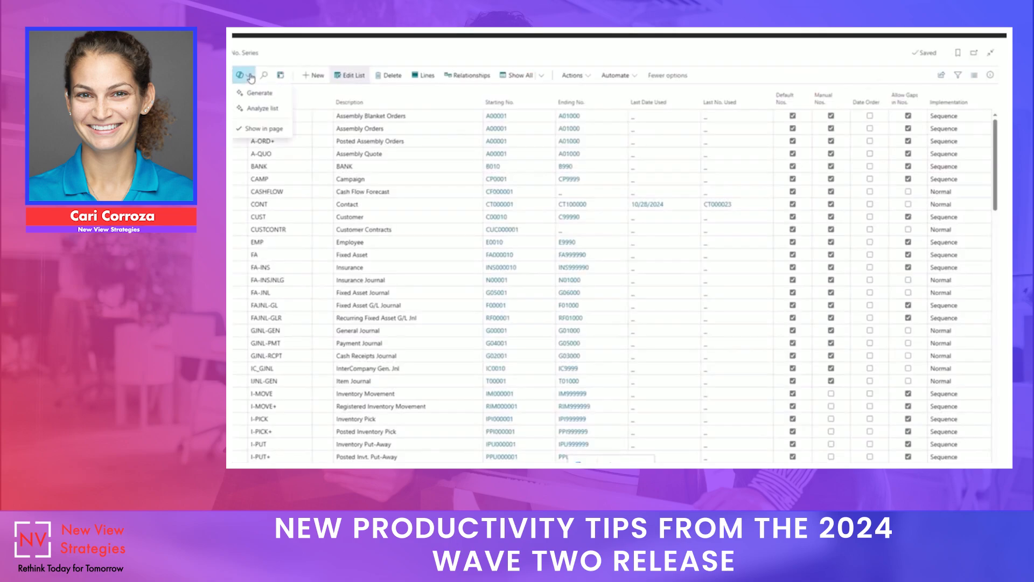
left_click(277, 94)
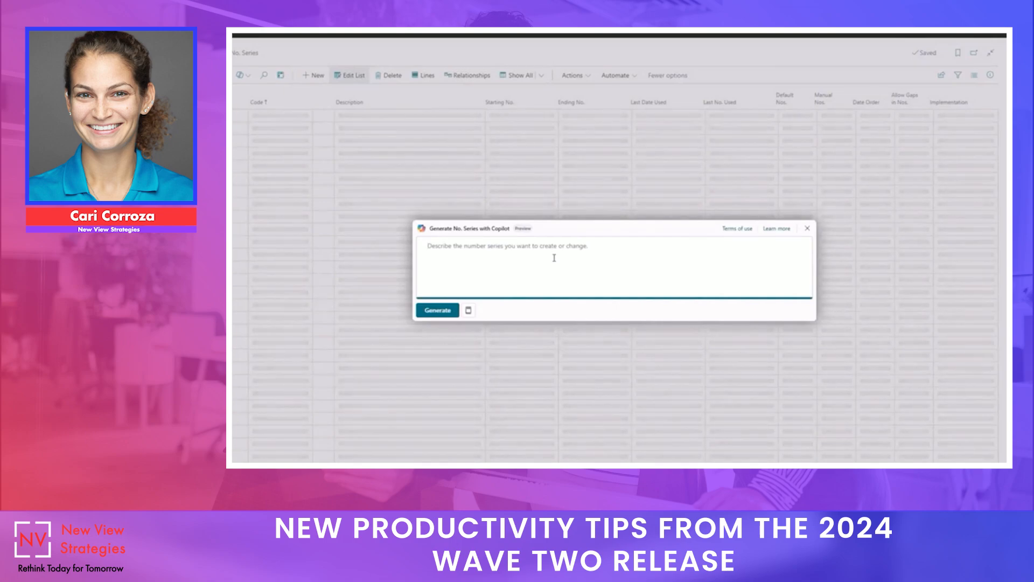
type("Please create number series for reminders")
Step: Review the prompt guide's suggestions for creating new series, modifying existing ones and preparing for next year
left_click(468, 311)
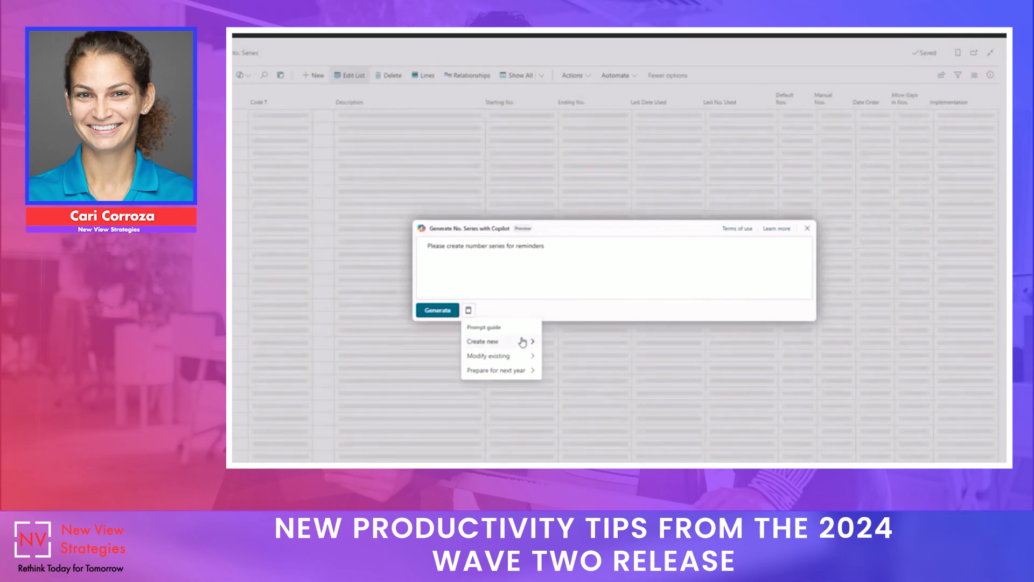
left_click(521, 343)
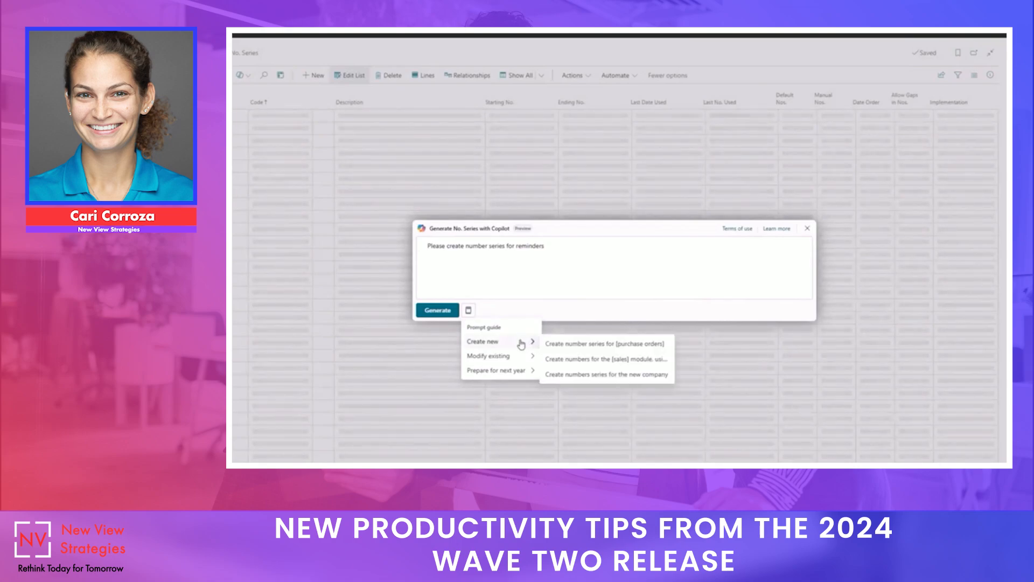
left_click(521, 357)
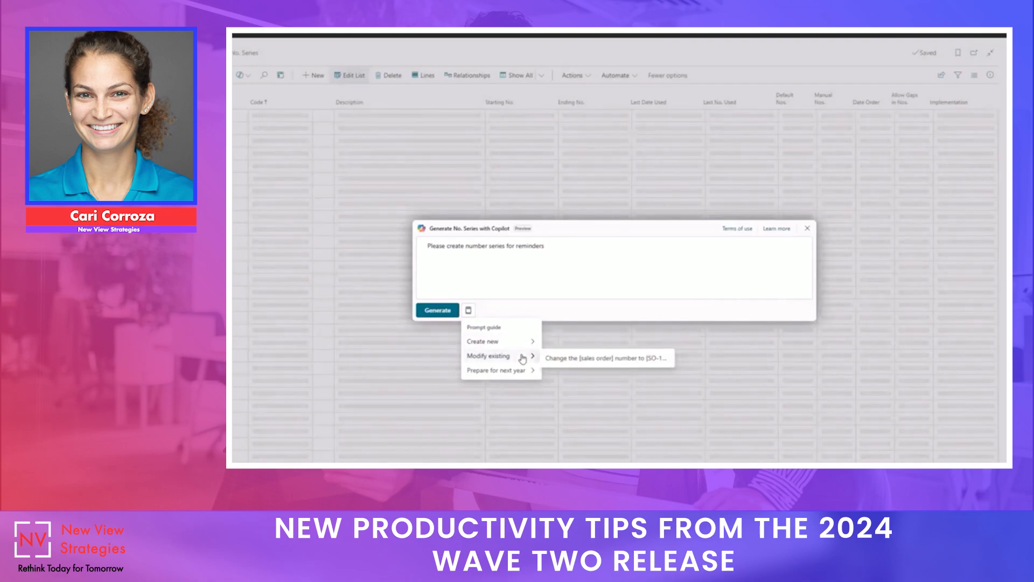
mouse_move(521, 372)
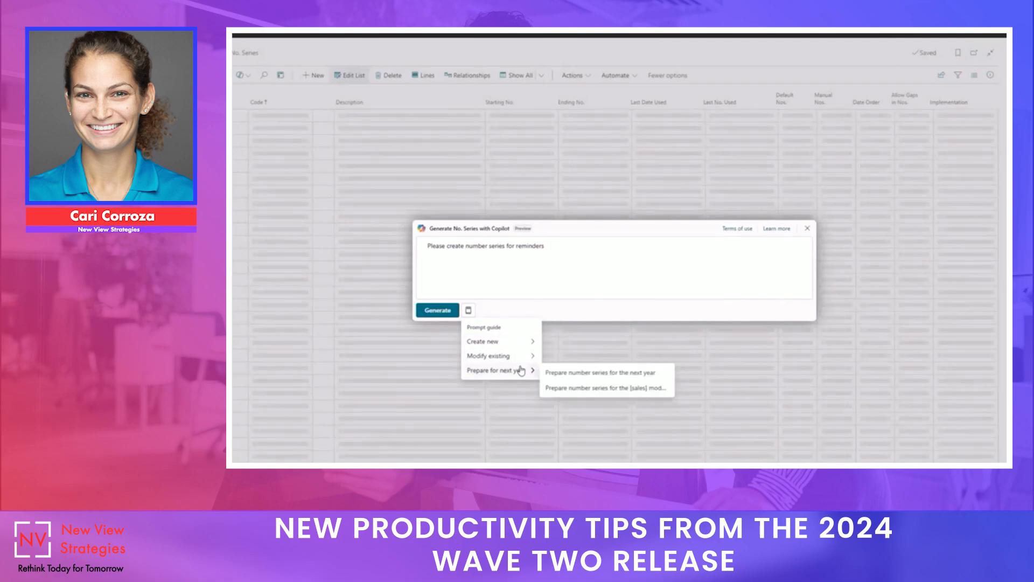
left_click(454, 294)
Step: Generate the reminder number series proposal, review its numbering, message and setup table columns, and discard it
left_click(441, 311)
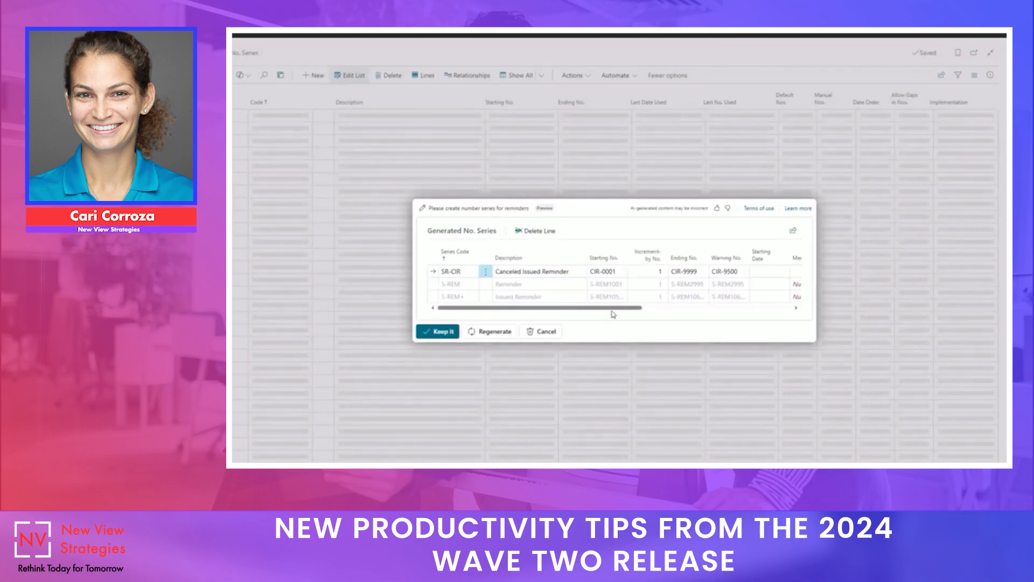
left_click_drag(612, 308, 710, 311)
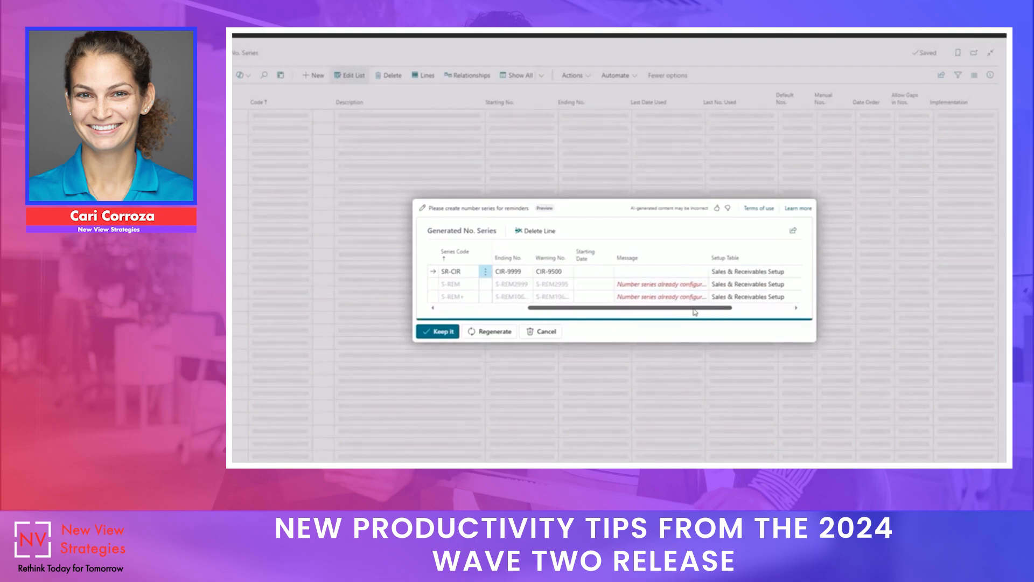
left_click_drag(697, 310, 501, 311)
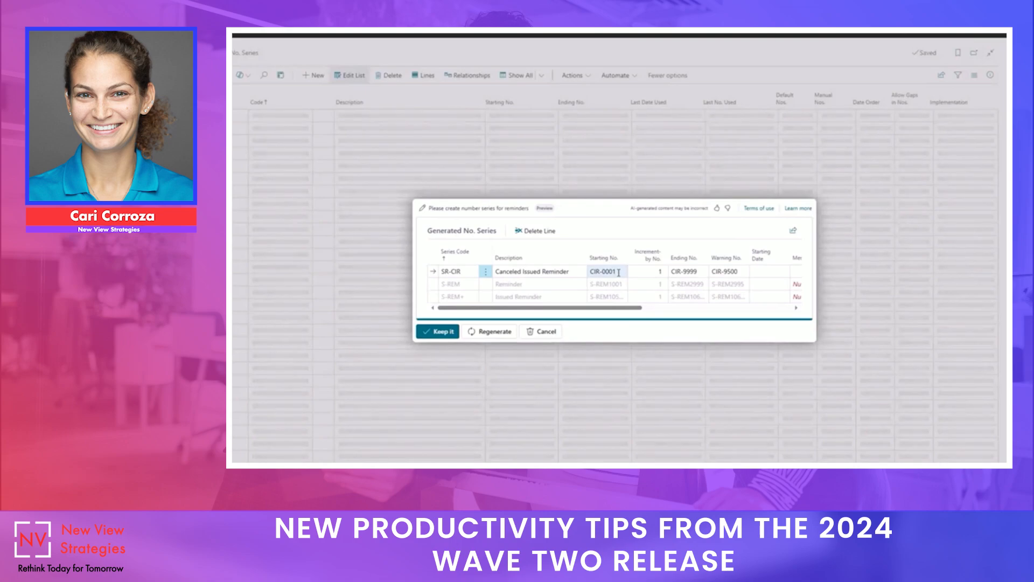
left_click(533, 332)
Step: Have Copilot generate number series with the prompt "Please create number series for reminders with 6 digits for numbers"
left_click(241, 75)
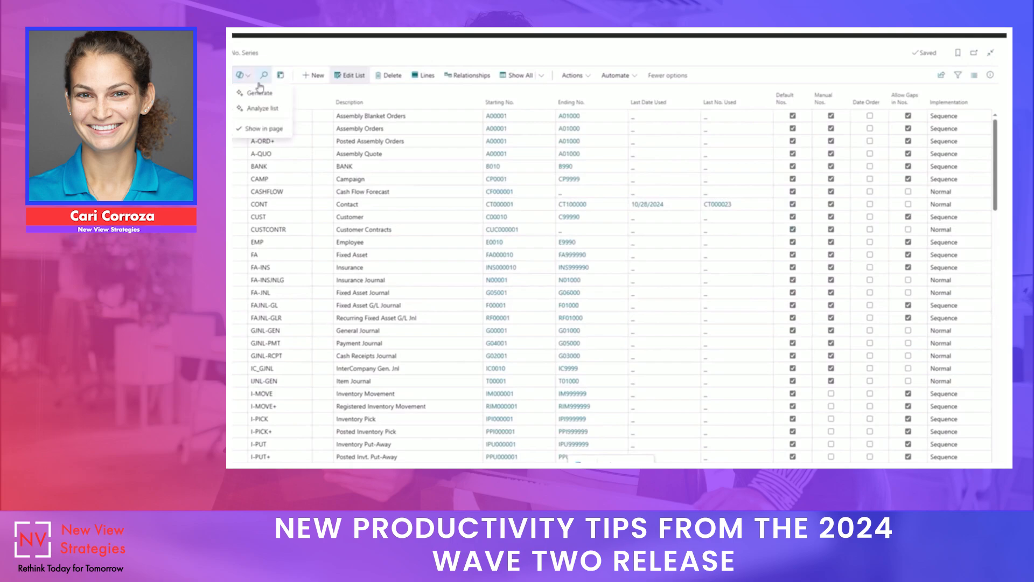
left_click(259, 94)
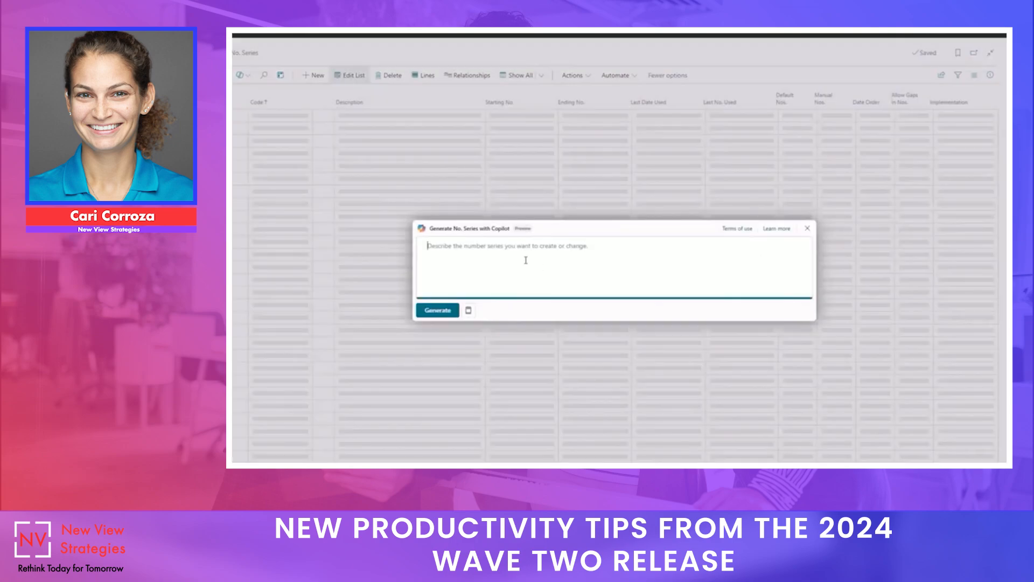
type("Please ")
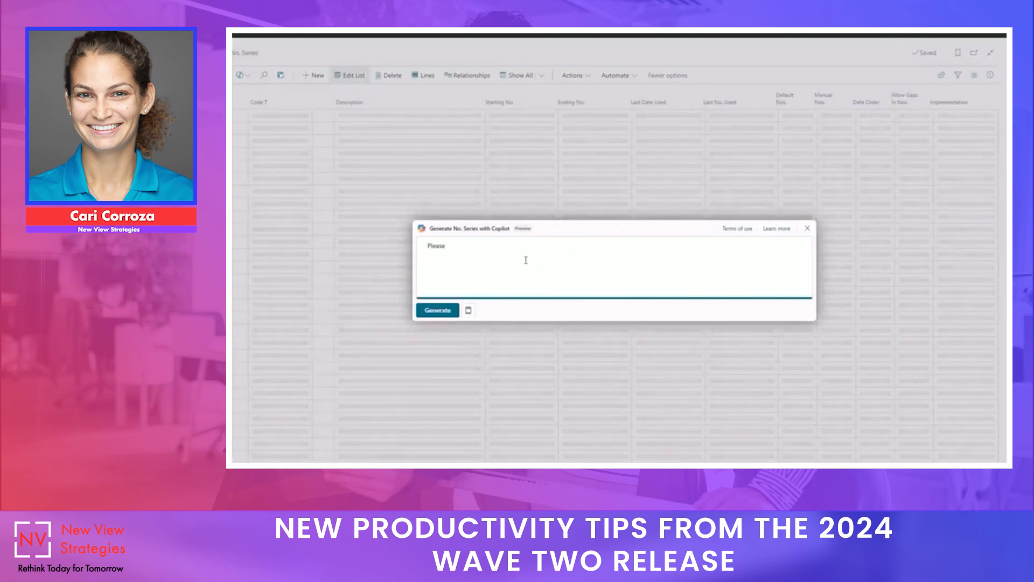
type("create")
left_click(438, 310)
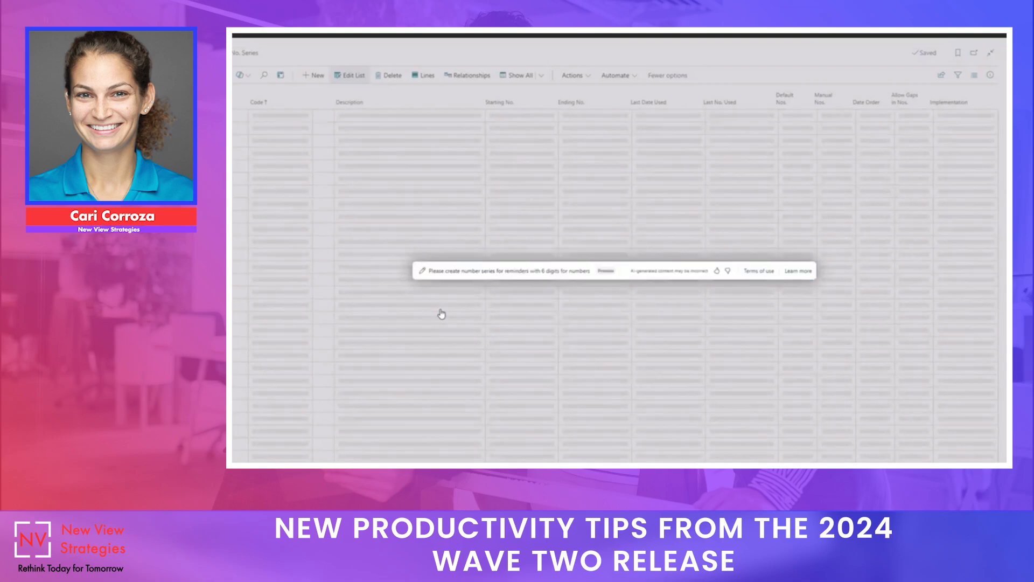
Step: Check the starting number of the Canceled Issued Reminder line and keep the generated number series
left_click(618, 271)
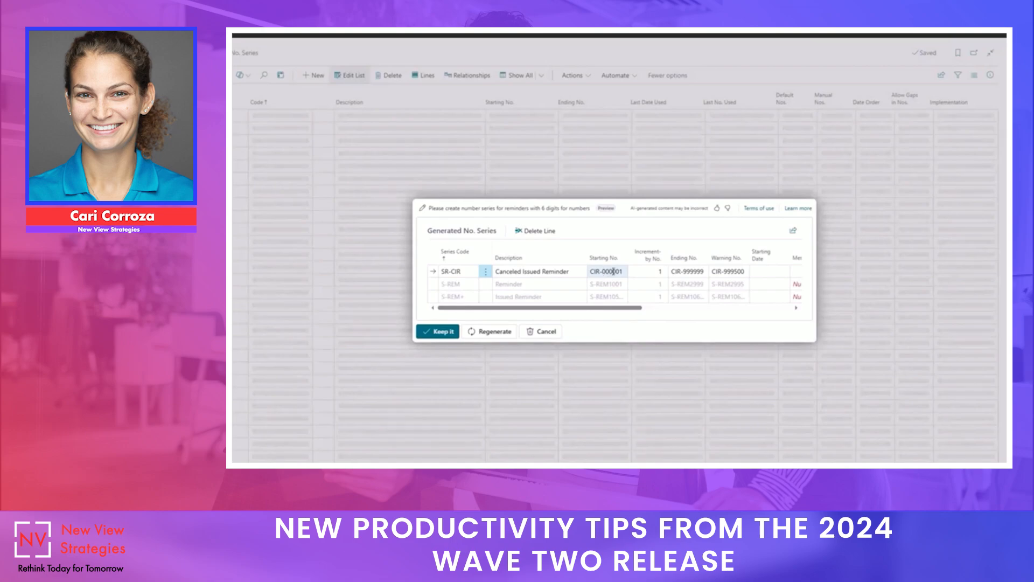
left_click(609, 272)
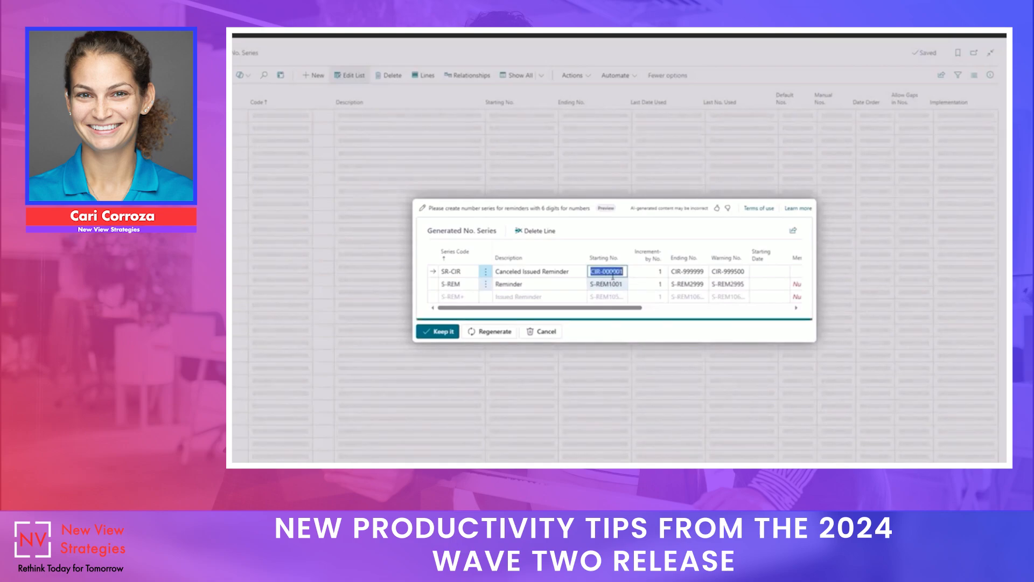
left_click(624, 271)
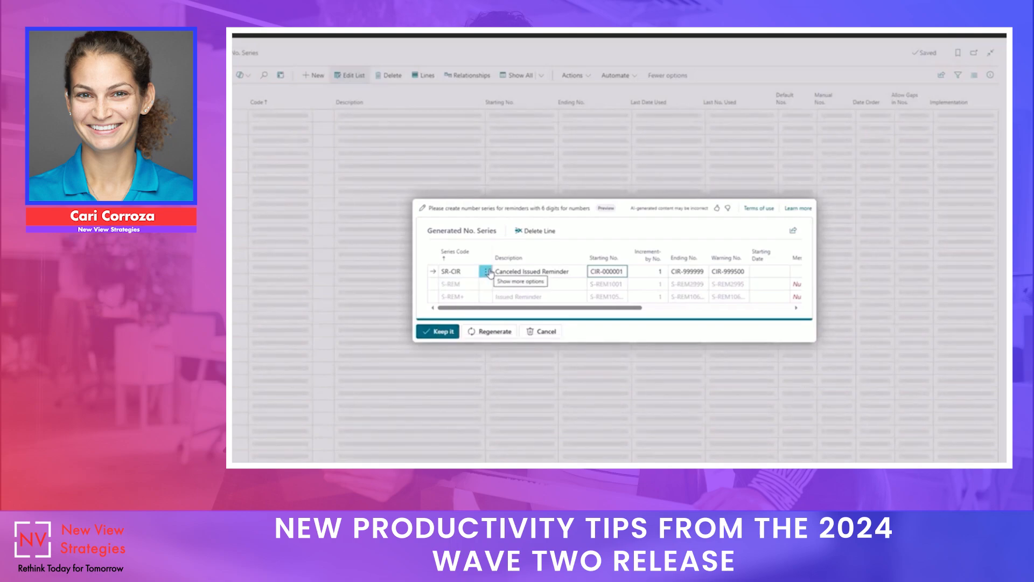
left_click(439, 332)
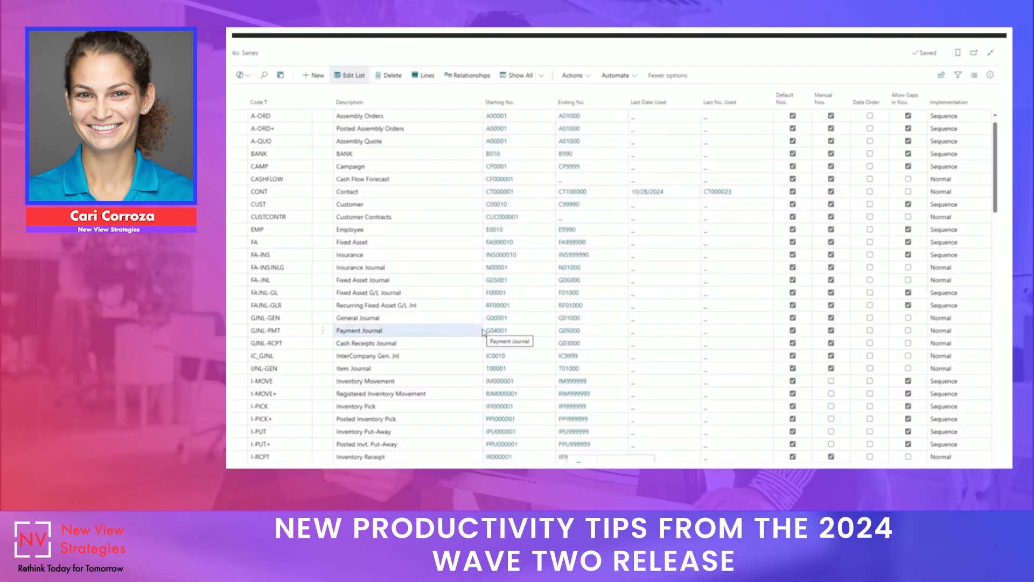
Step: Search the No. Series list for "reminder"
left_click(262, 75)
type("reminder")
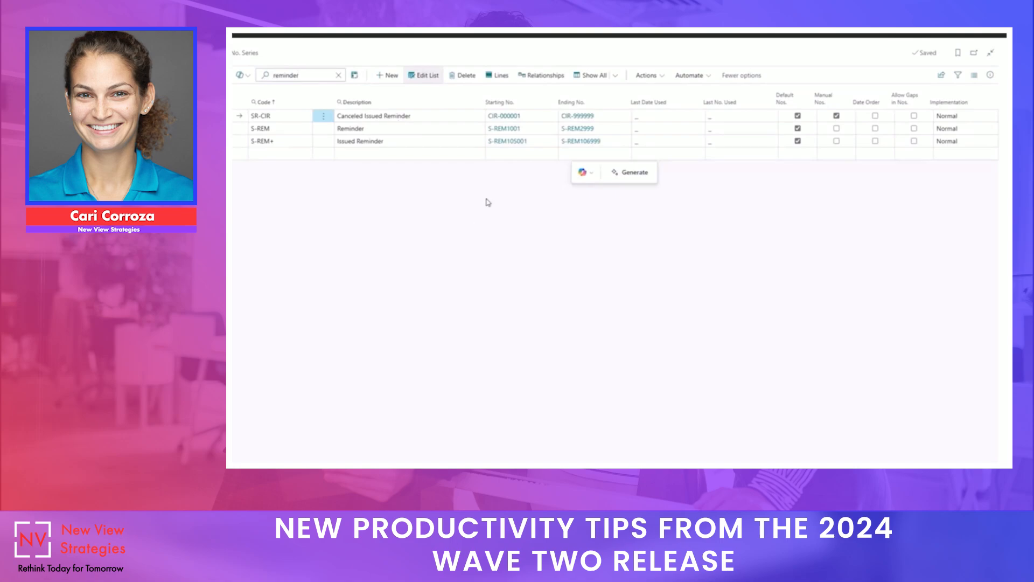
Step: Find and open Sales & Receivables Setup to examine its settings further down the page
left_click(956, 36)
type("sal & rec")
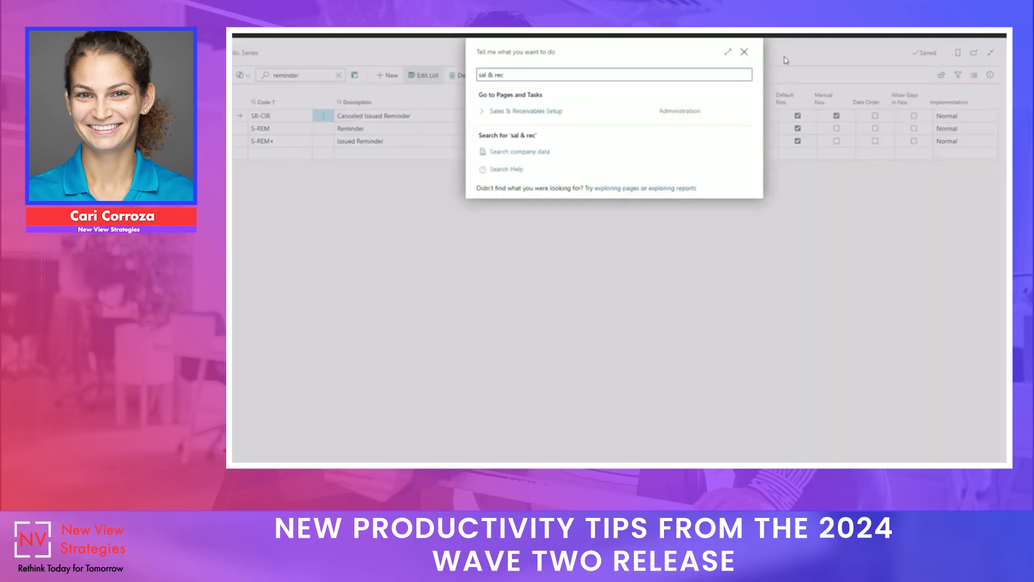
left_click(537, 112)
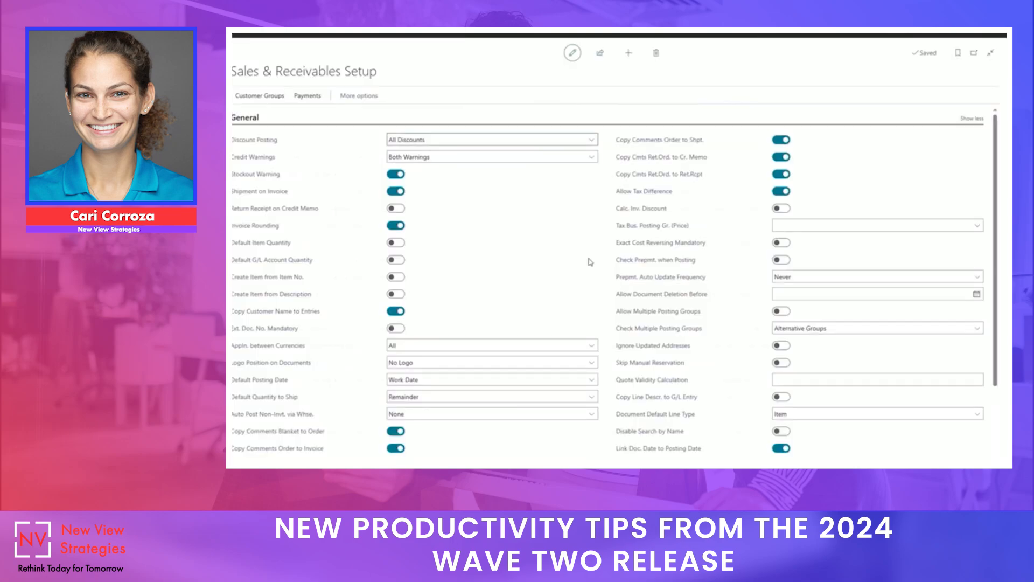
scroll(591, 261, "down", 5)
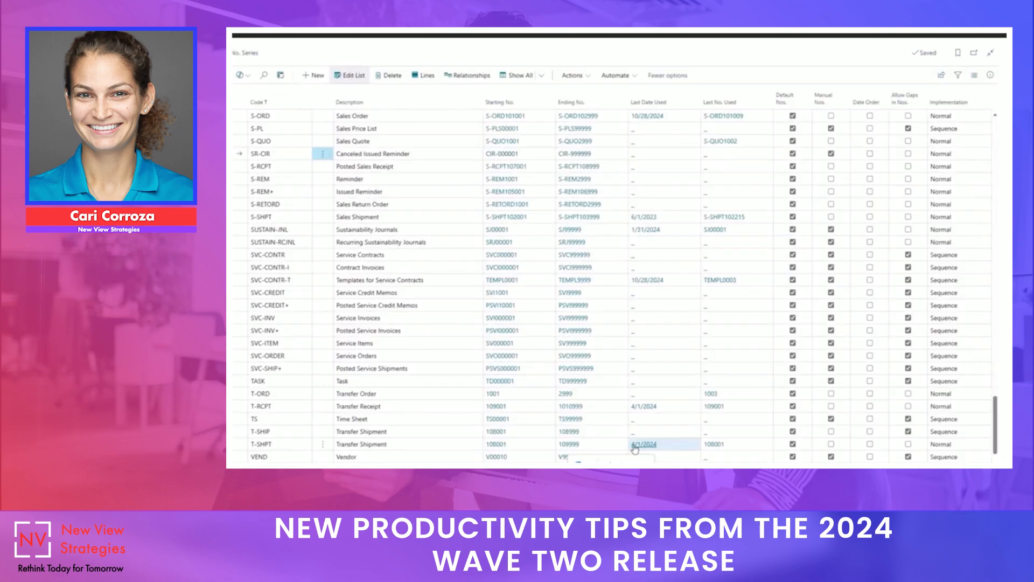
Step: Have Copilot generate number series using the prompt guide's "Prepare number series for the next year" suggestion
left_click(589, 464)
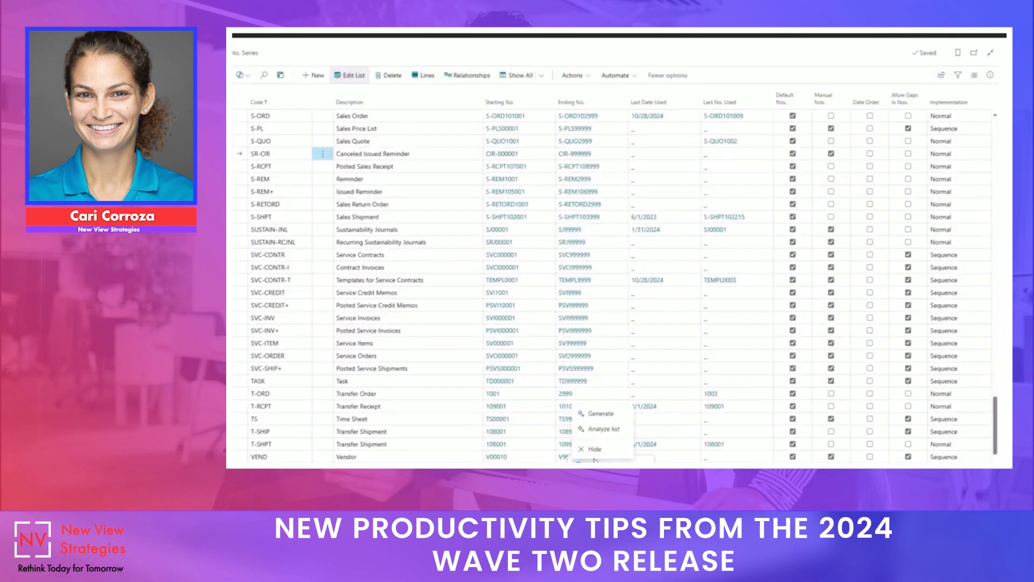
left_click(599, 413)
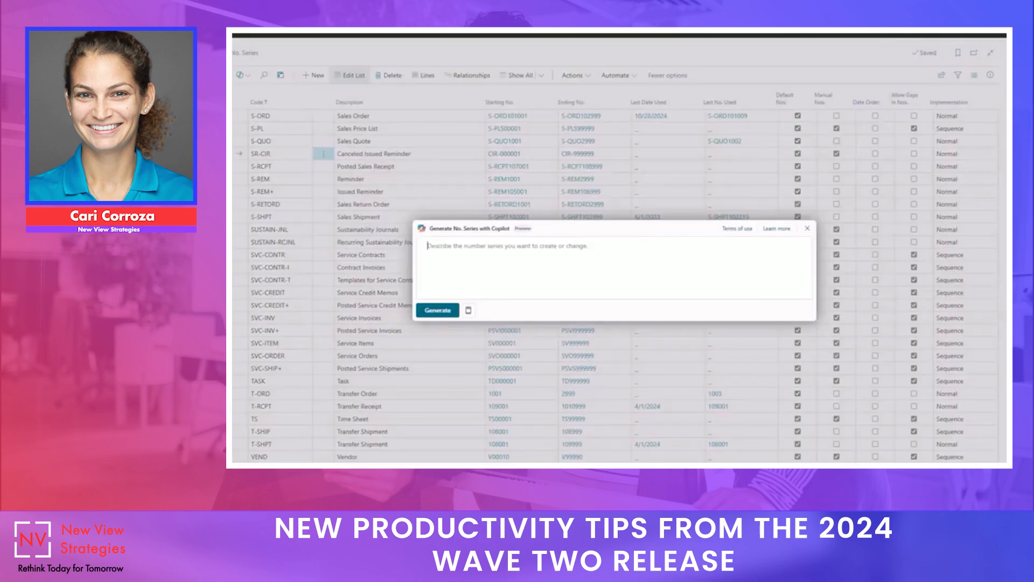
left_click(468, 311)
mouse_move(522, 376)
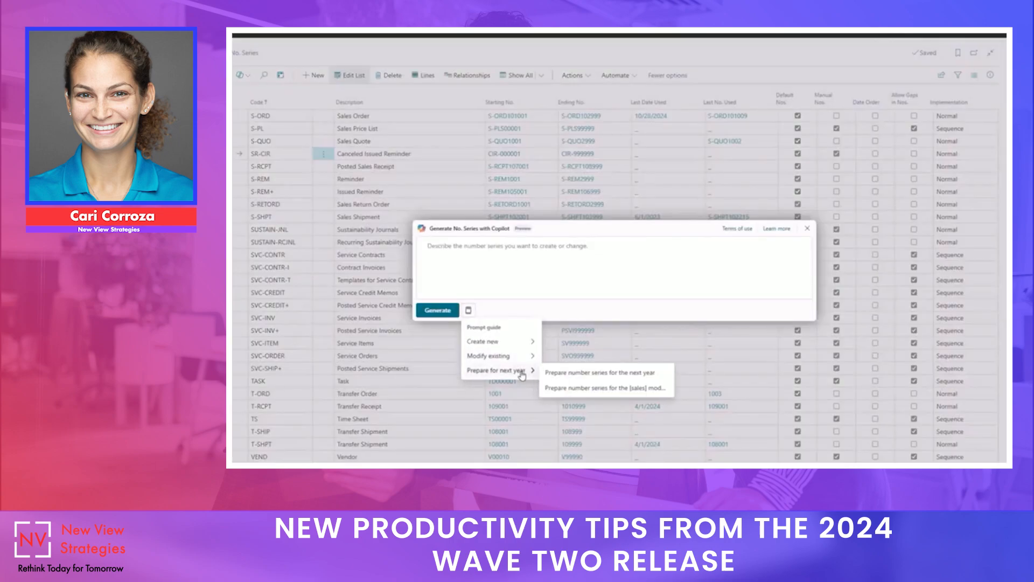
left_click(612, 373)
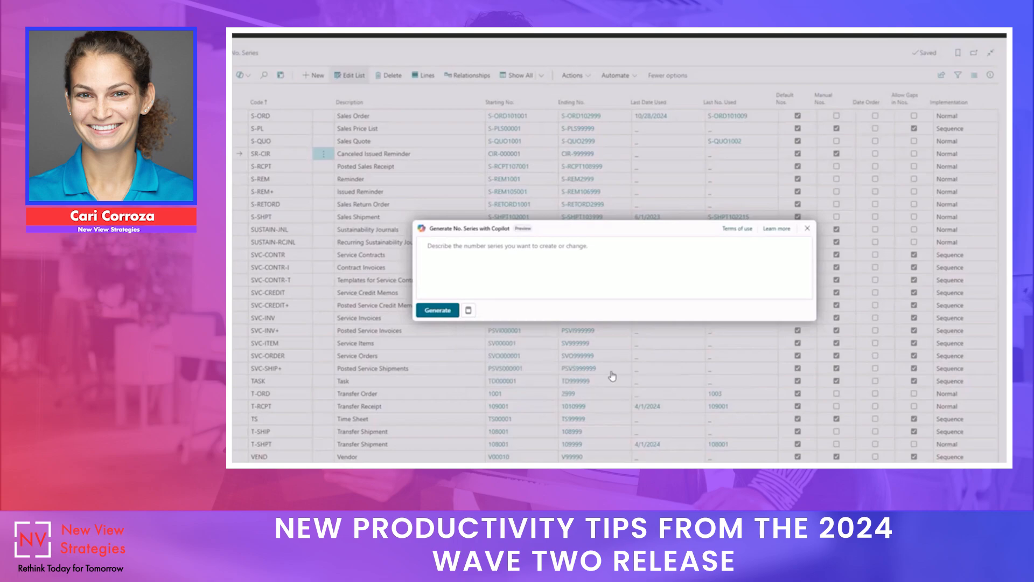
left_click(445, 311)
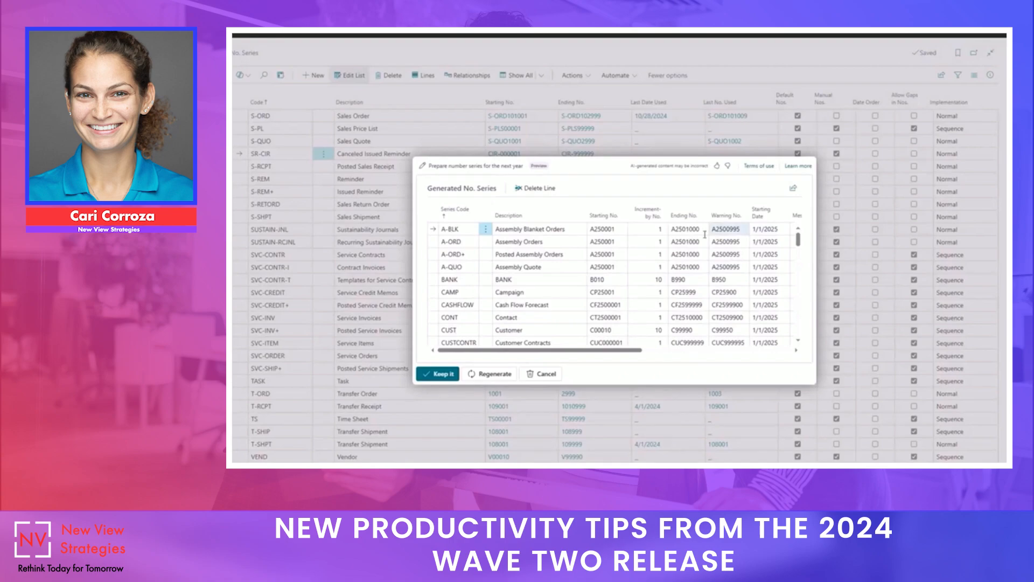
Step: Review the starting numbers and starting dates across the generated number series lines
left_click(599, 229)
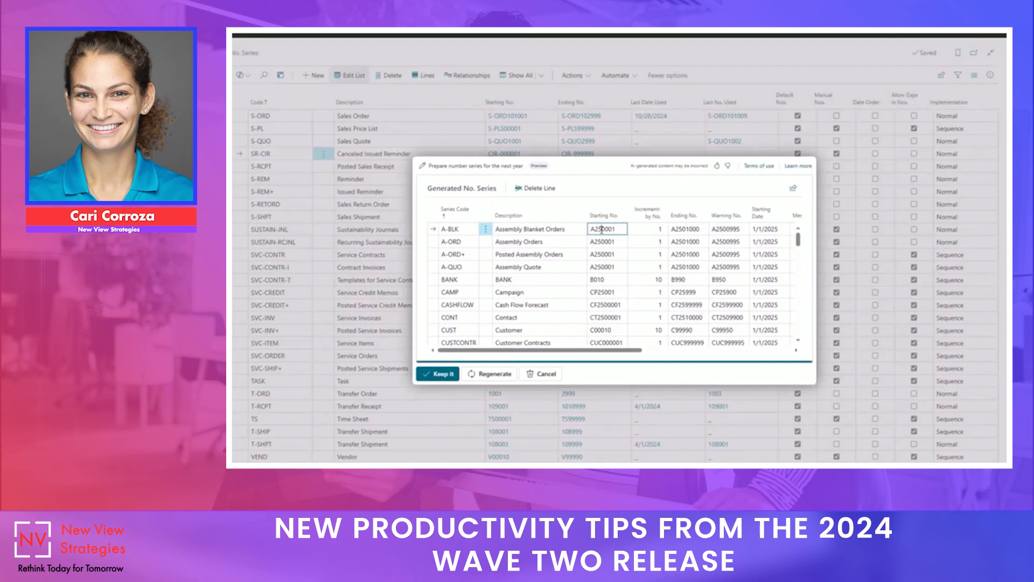
scroll(616, 266, "down", 3)
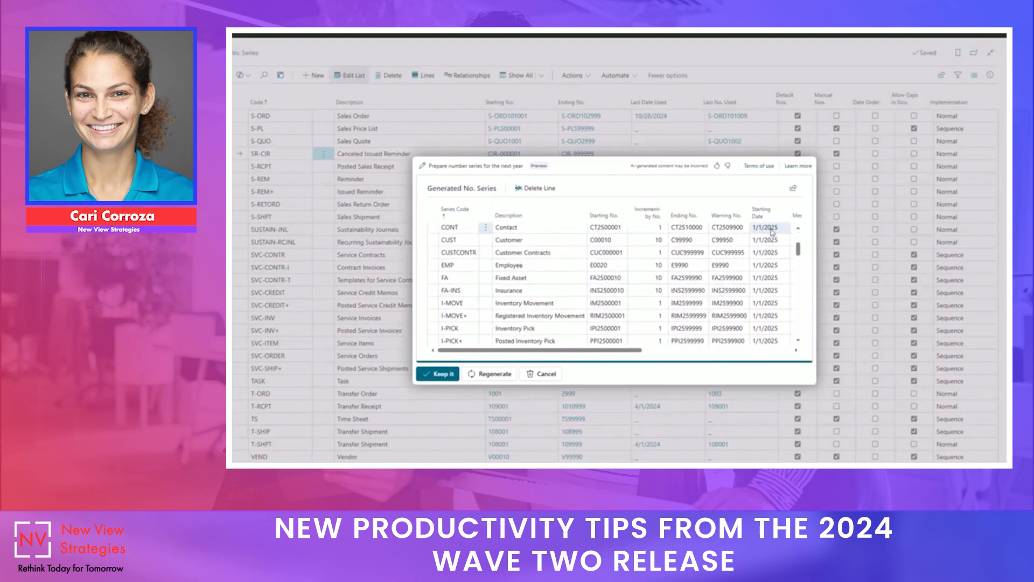
left_click_drag(605, 350, 550, 355)
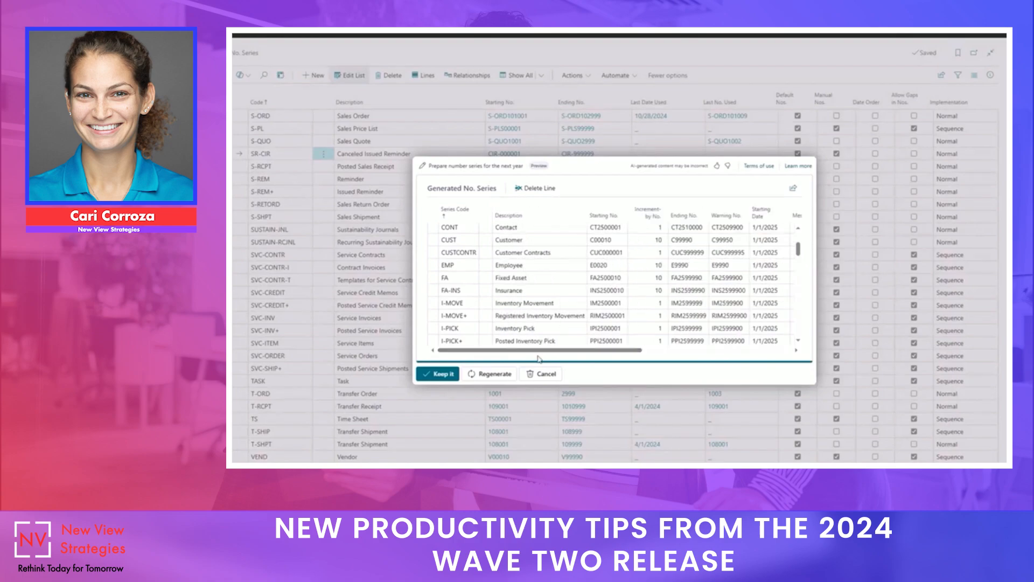